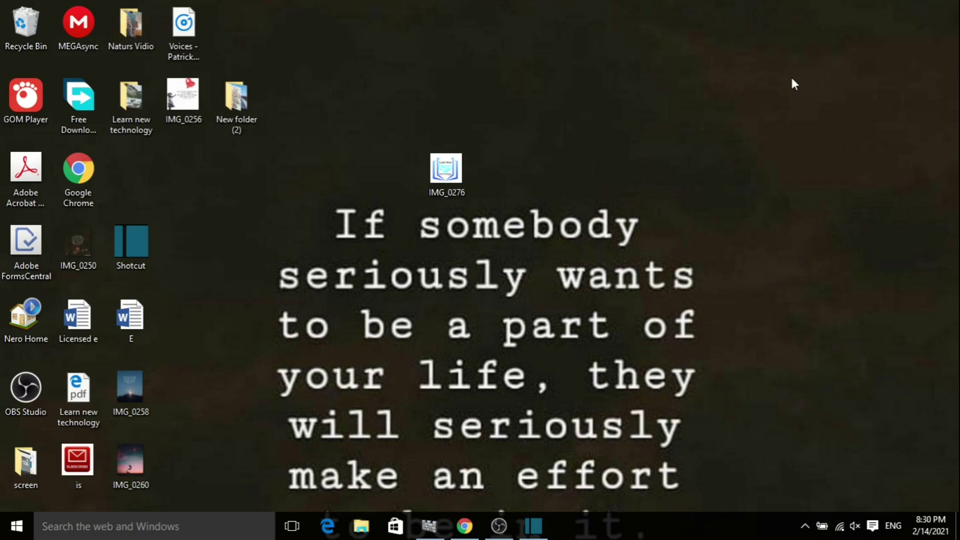
Switch to Shotcut and add an audio track to the timeline
click(840, 143)
click(533, 526)
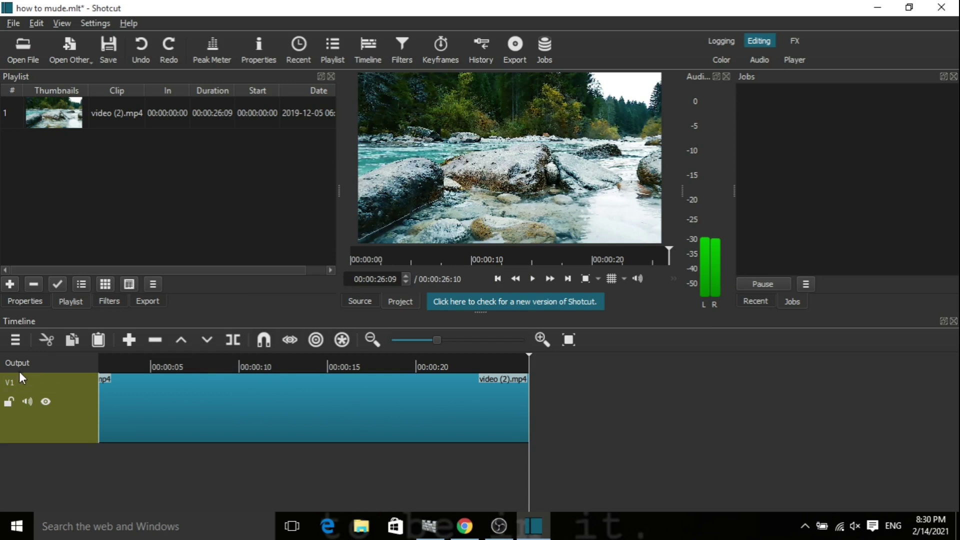
click(17, 339)
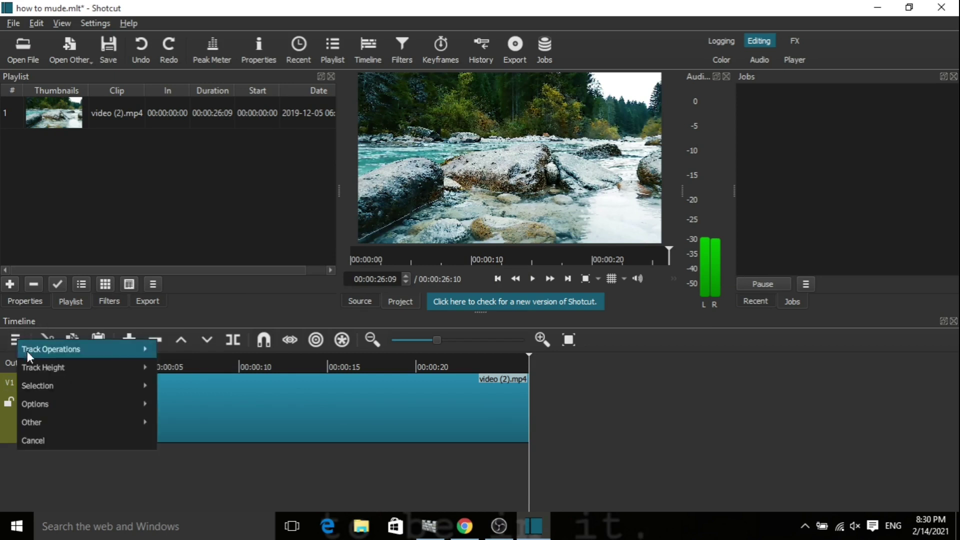
mouse_move(65, 404)
mouse_move(98, 387)
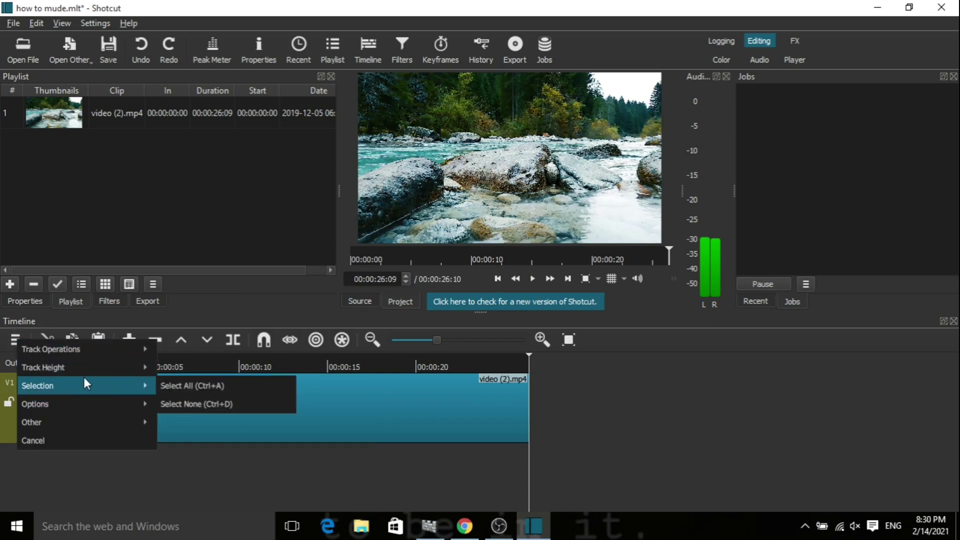
mouse_move(86, 345)
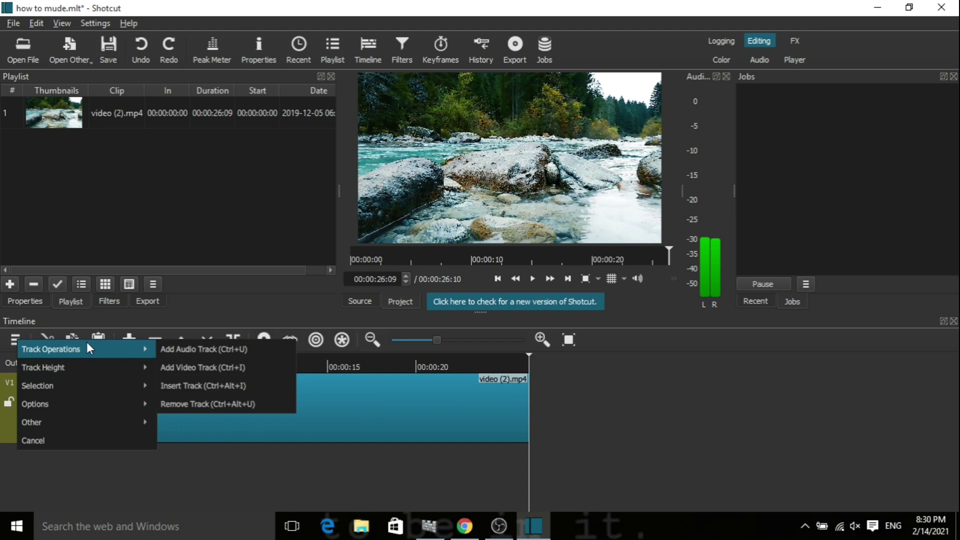
click(209, 350)
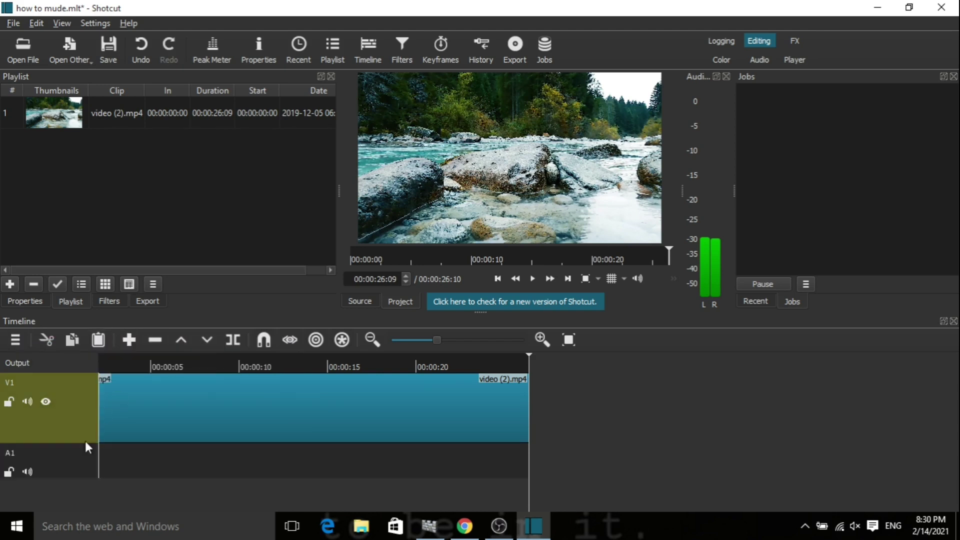
Open the Voices audio file from the Desktop and add it to the playlist
click(23, 53)
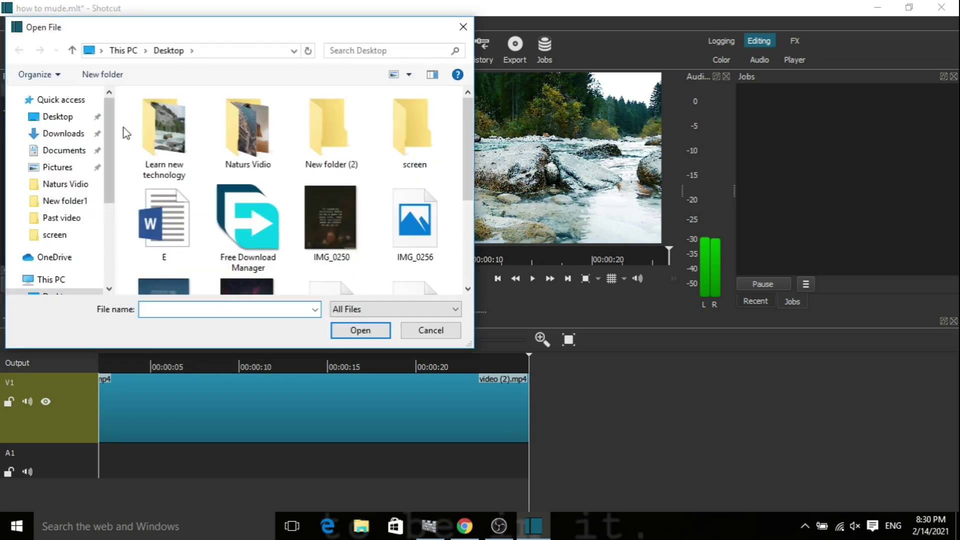
scroll(331, 225, down, 3)
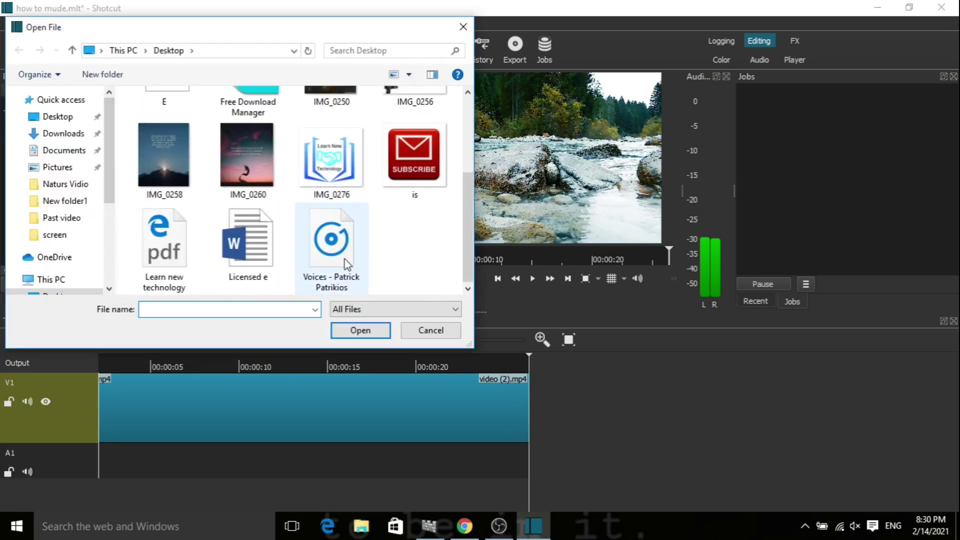
click(347, 251)
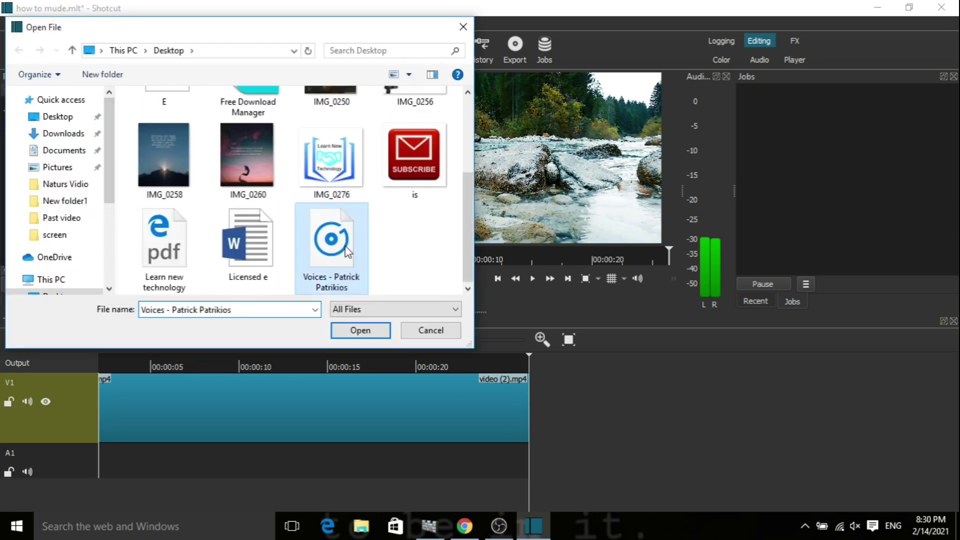
click(346, 331)
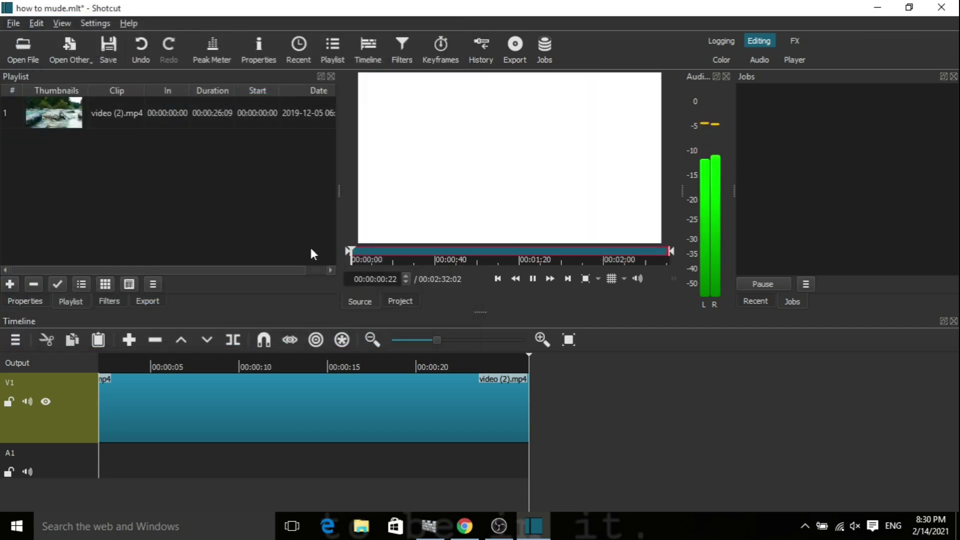
drag(463, 180, 39, 136)
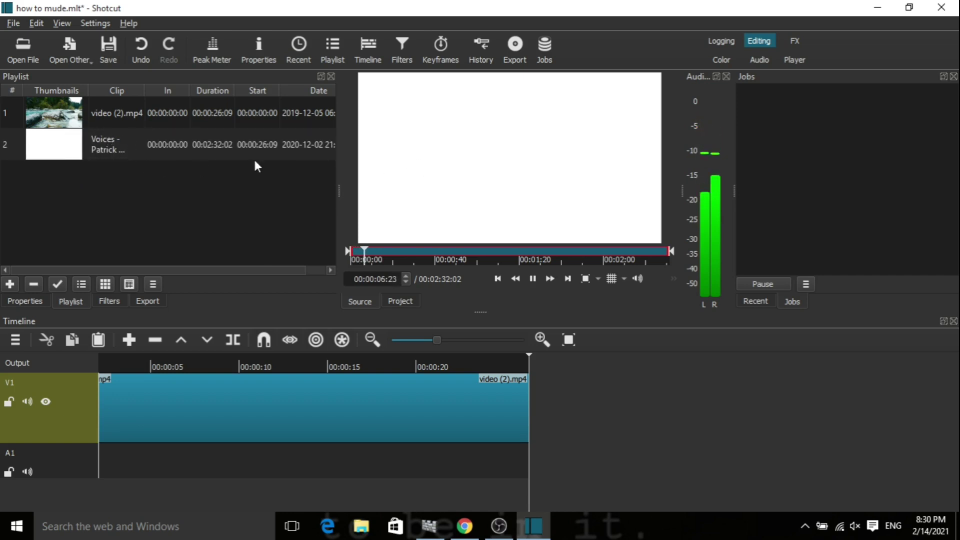
Place the Voices audio clip on track A1, aligned with the start of the timeline
drag(467, 159, 365, 450)
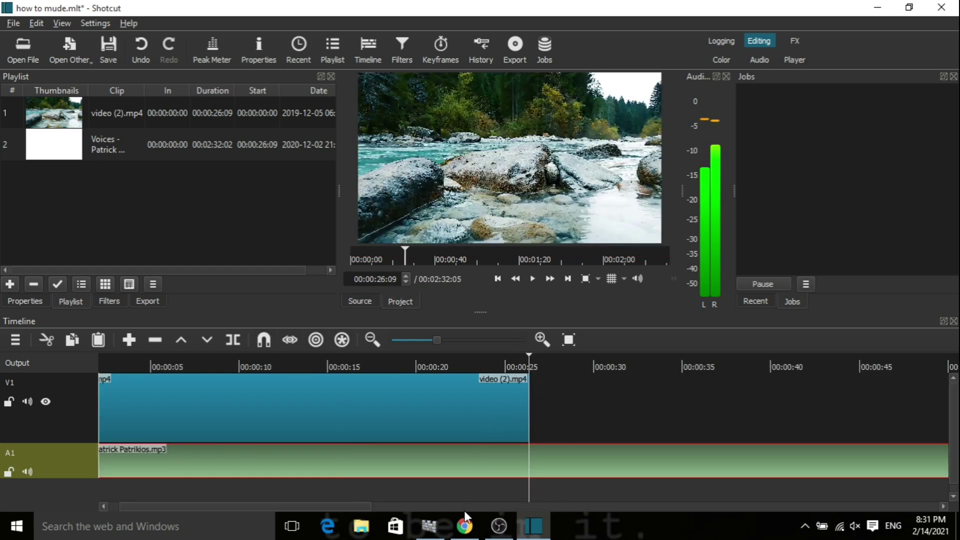
drag(474, 464, 432, 457)
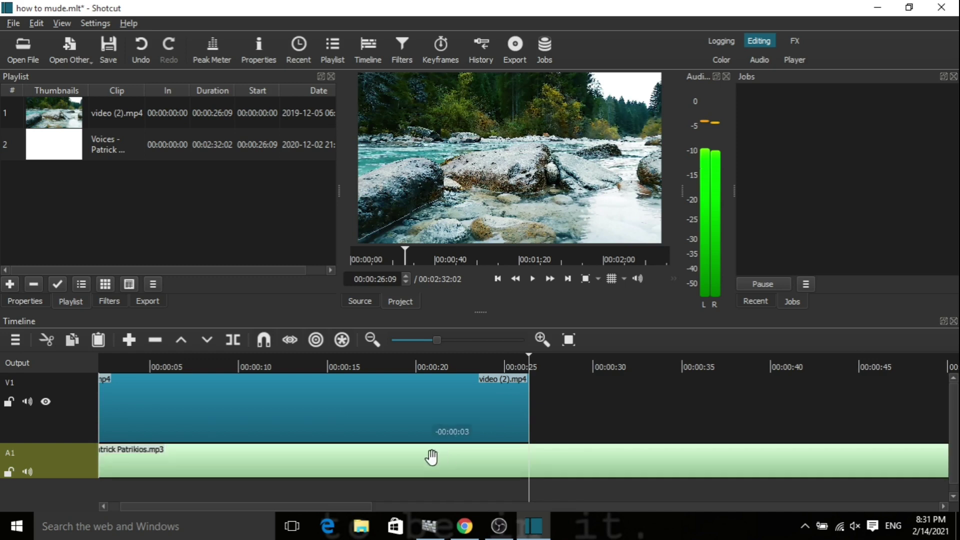
Play the timeline from the beginning and mute the V1 video track
click(498, 278)
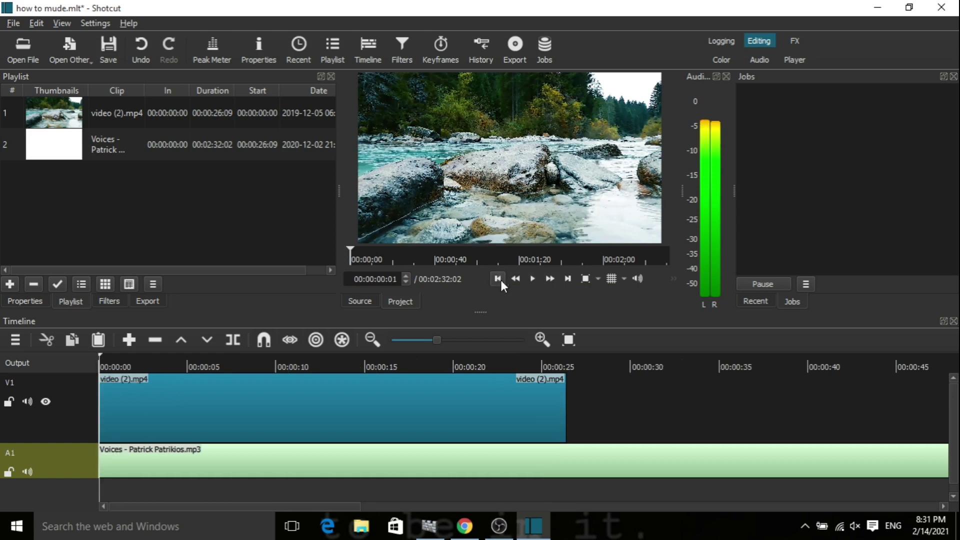
click(534, 279)
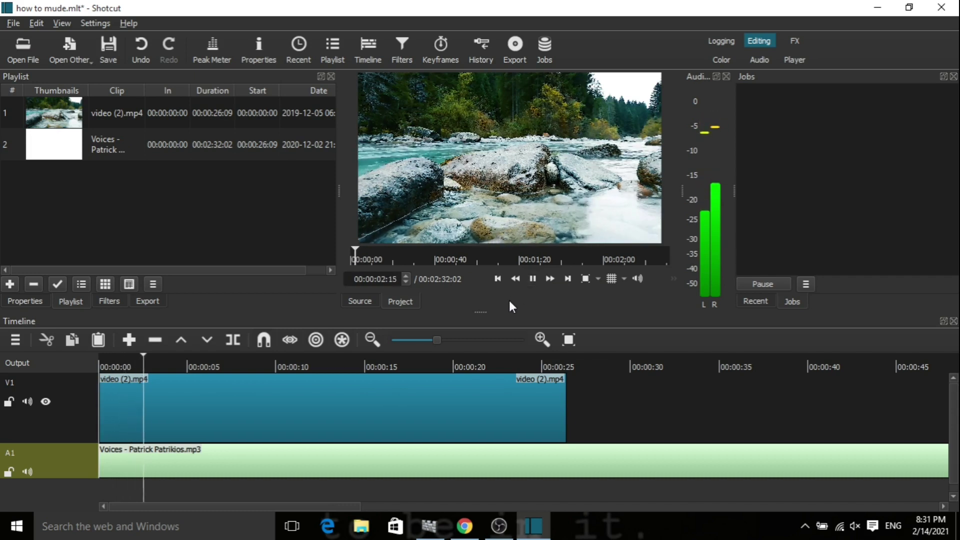
click(27, 402)
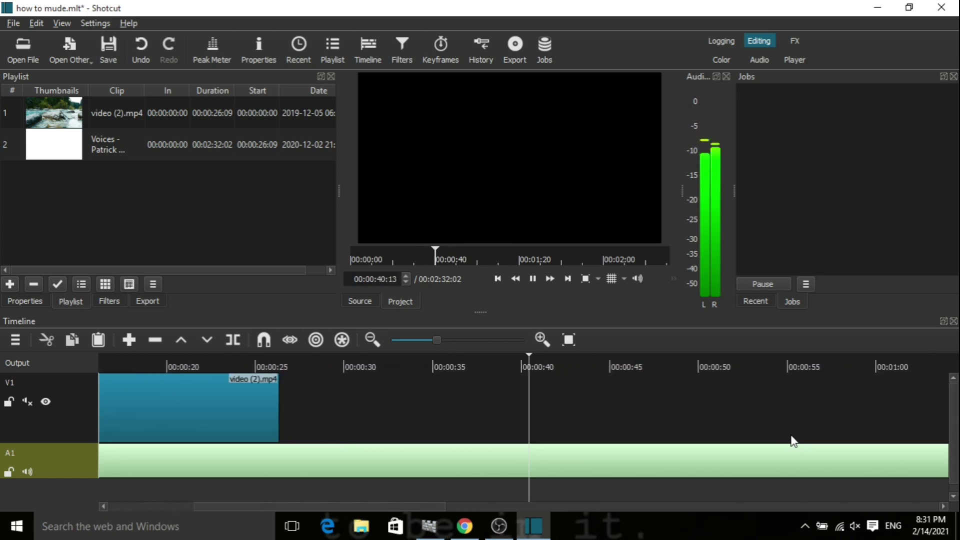
Stop playback and split the A1 audio clip at the end of the video, at 00:00:26:07
click(533, 278)
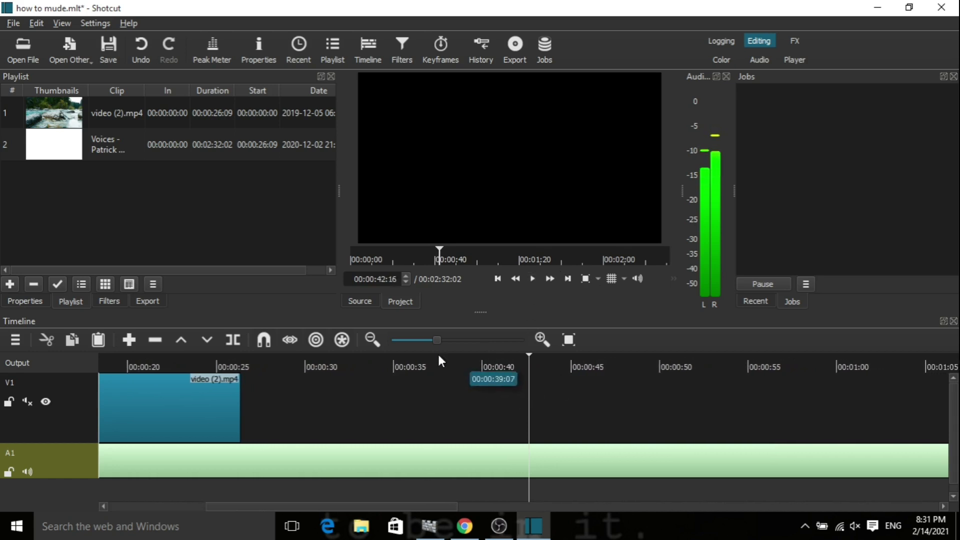
click(285, 361)
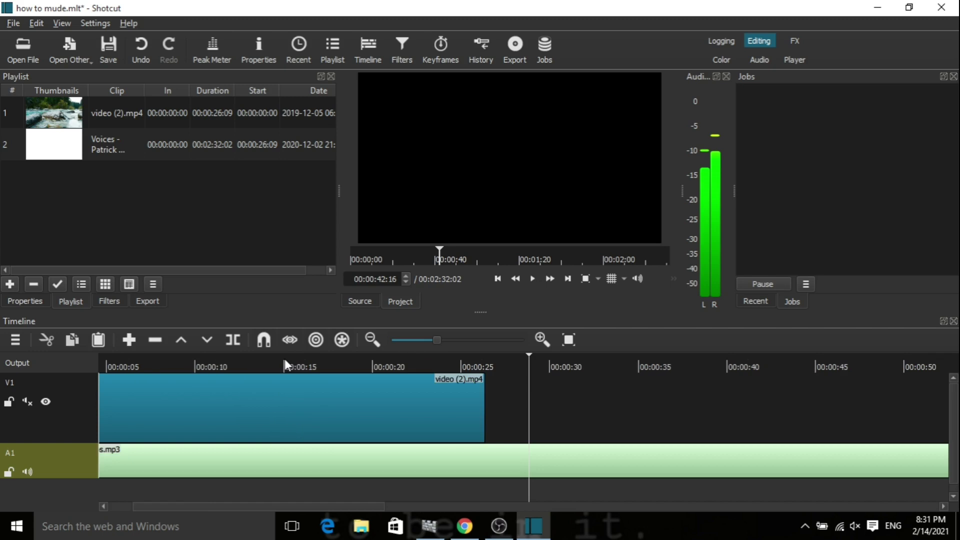
click(506, 354)
click(511, 355)
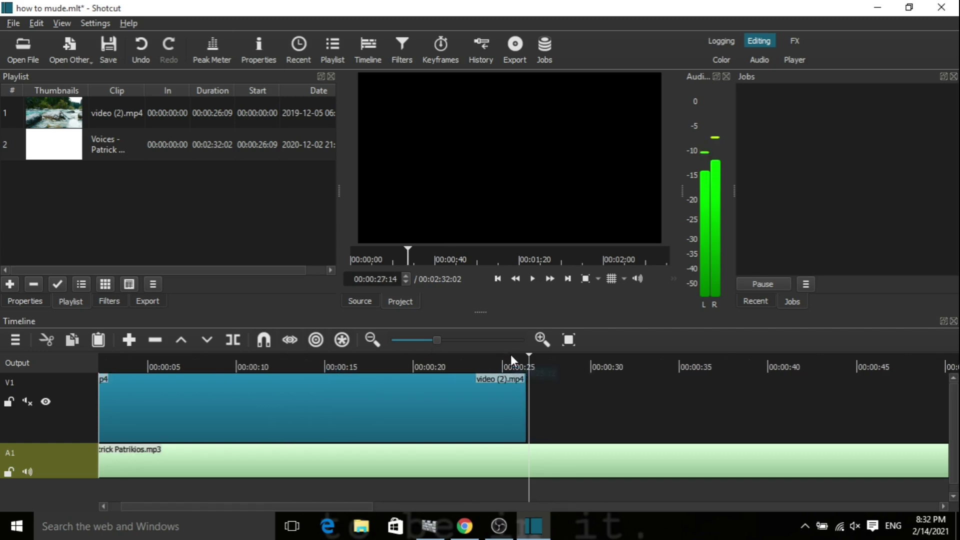
click(487, 355)
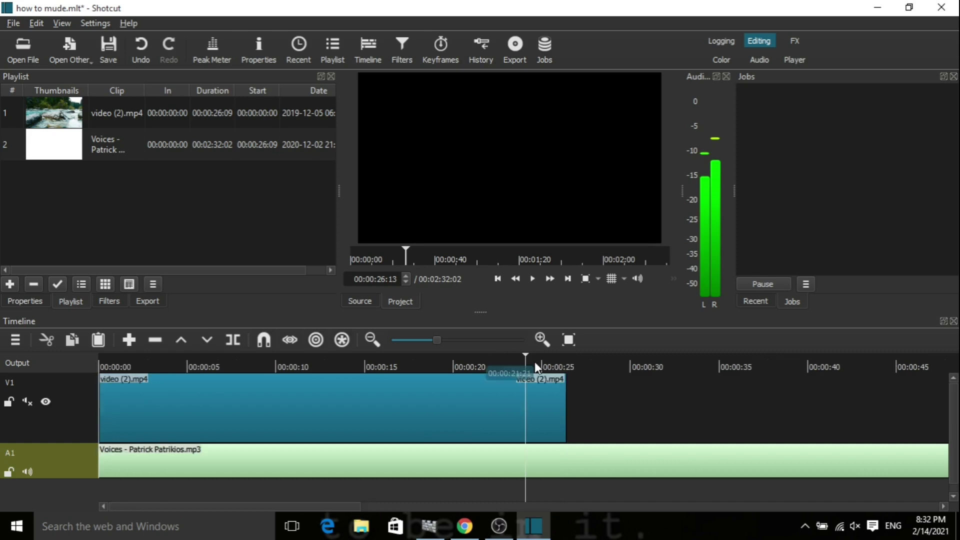
click(532, 278)
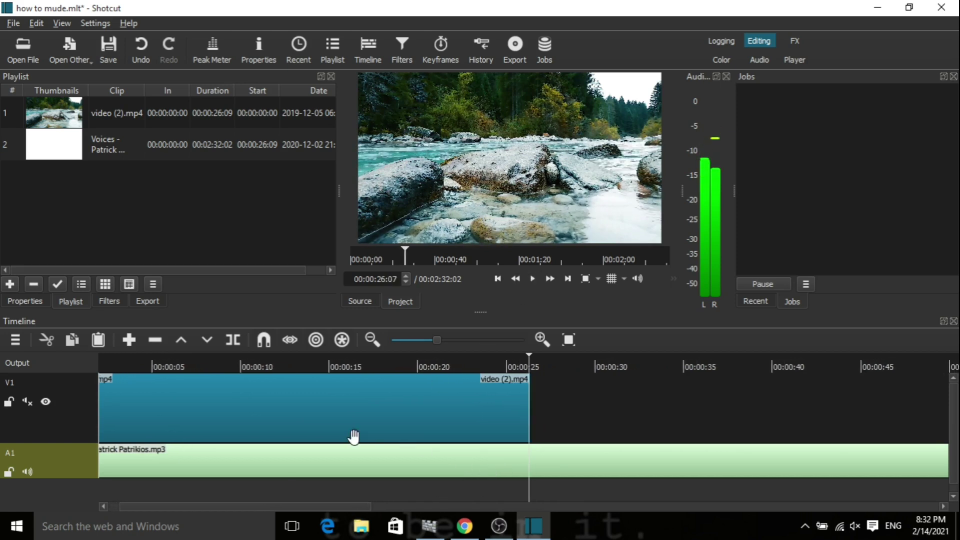
click(515, 471)
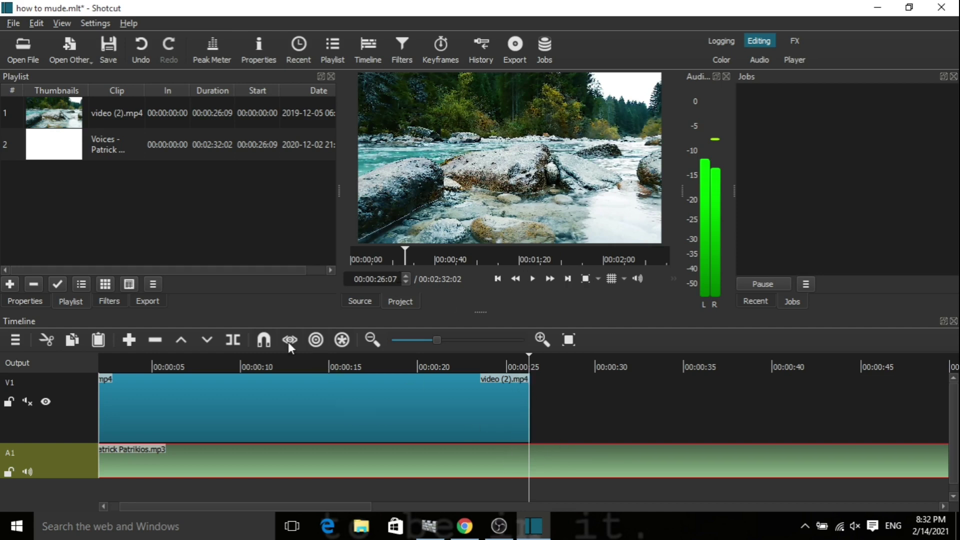
click(233, 341)
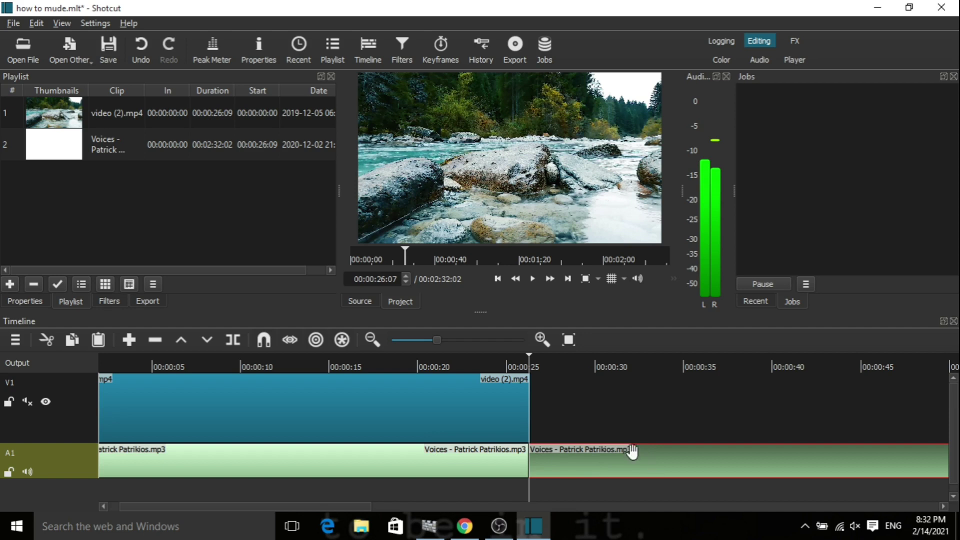
Shift the second audio piece on A1 to leave a gap of about 2 seconds after the first, and play the timeline from the beginning
drag(650, 464, 690, 459)
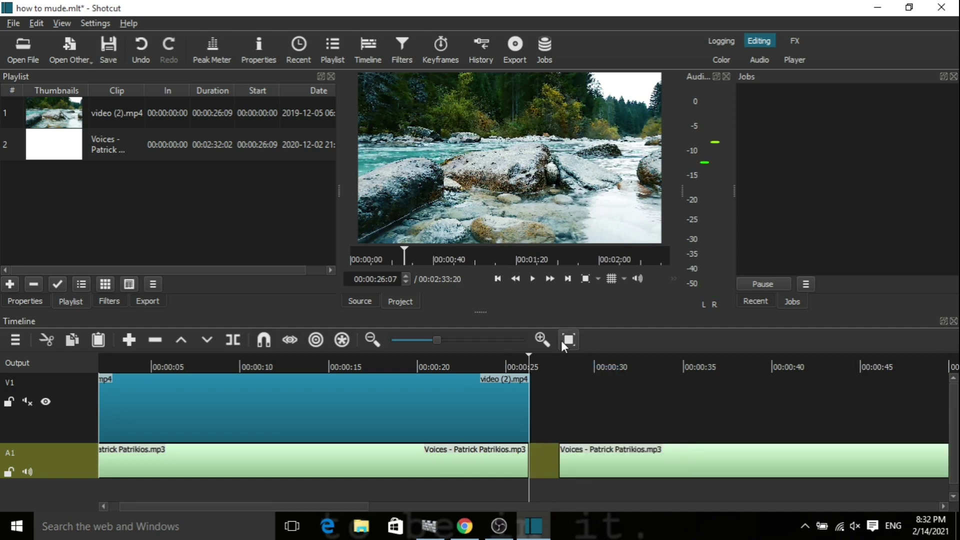
click(497, 279)
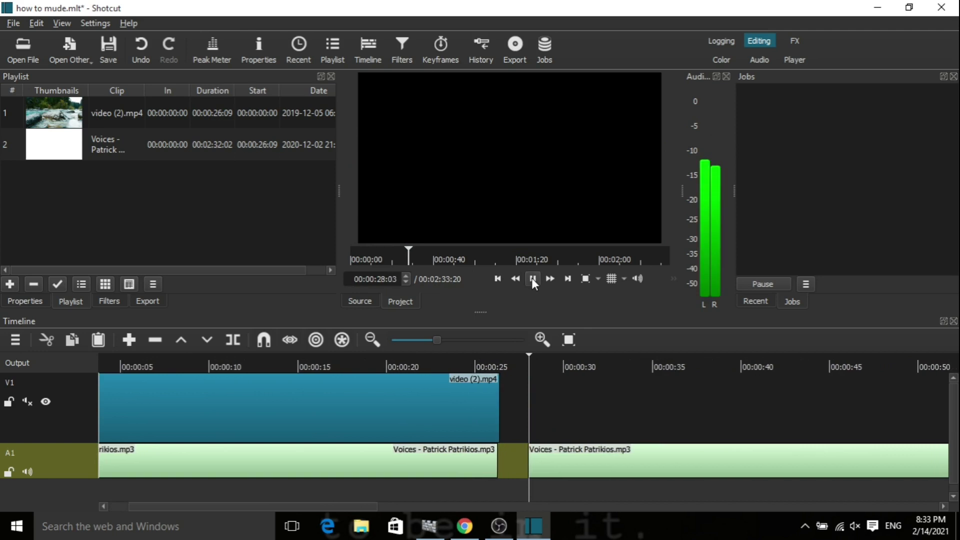
click(532, 278)
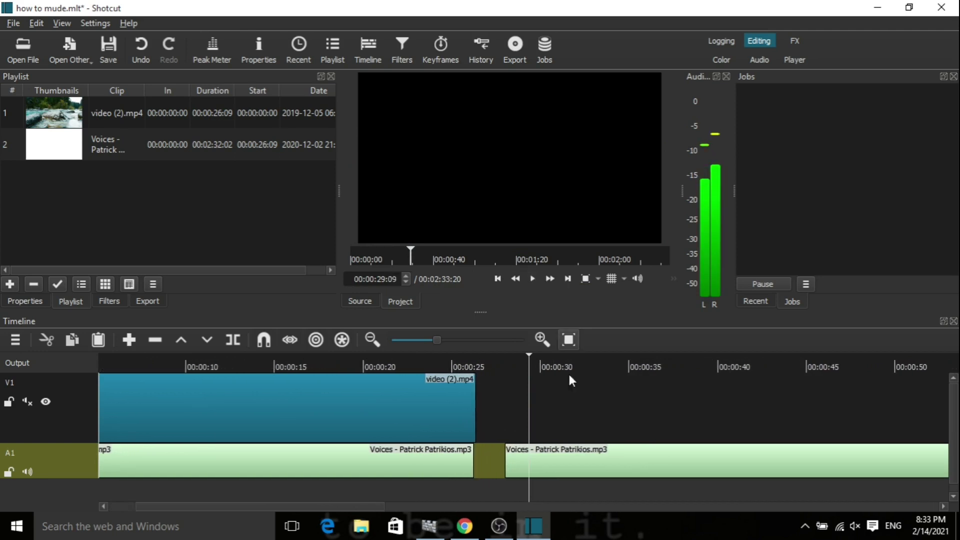
Remove the leftover audio clip beyond the end of the video from track A1
right_click(634, 465)
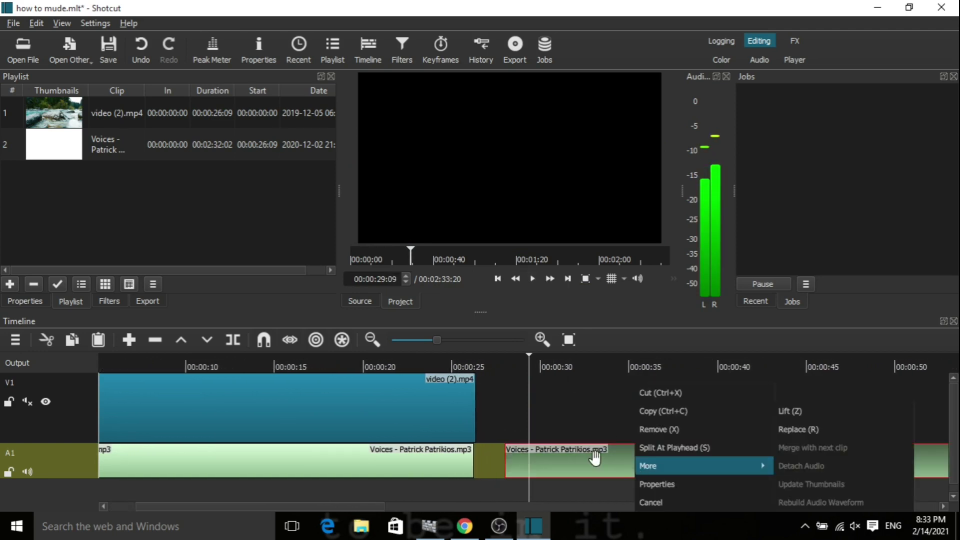
click(584, 469)
right_click(584, 470)
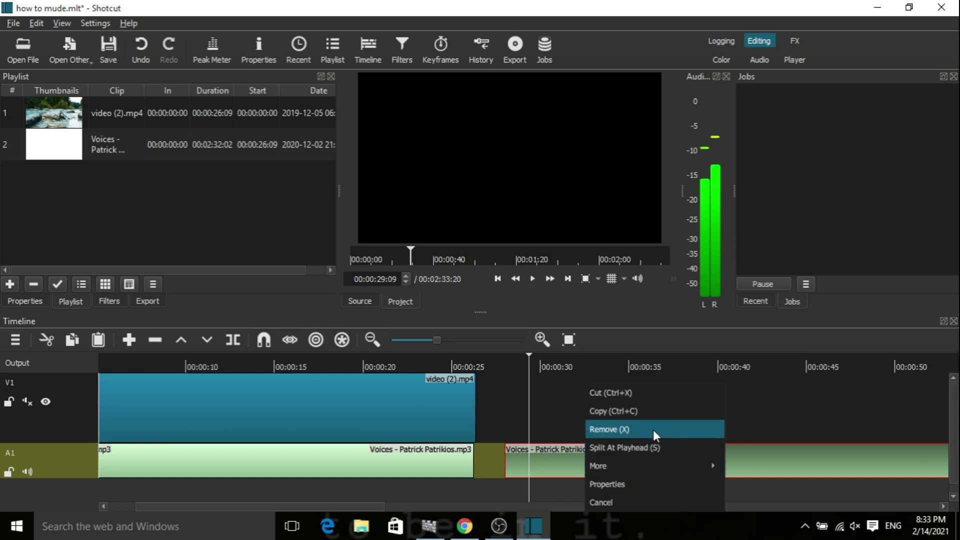
click(640, 431)
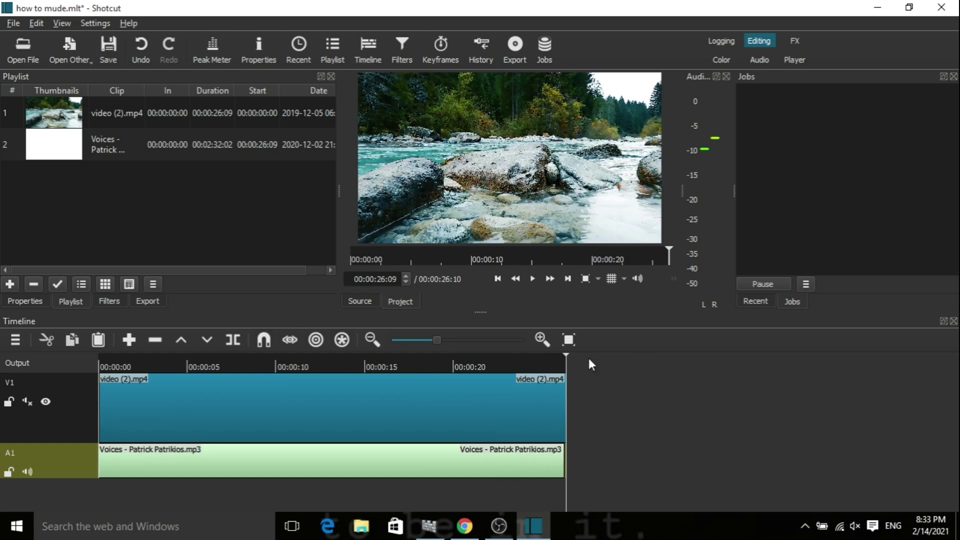
Play the trimmed timeline from the beginning to check the video with its new audio
click(497, 279)
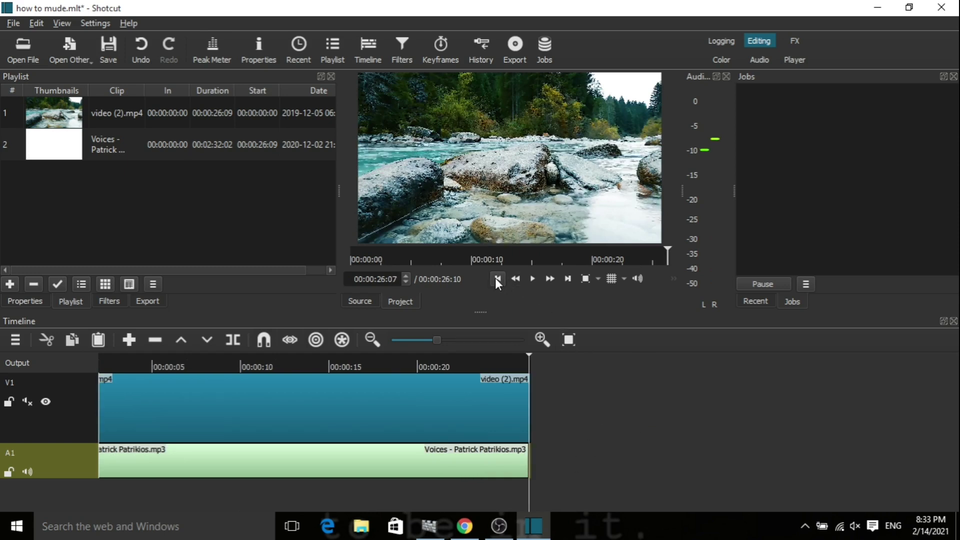
click(496, 279)
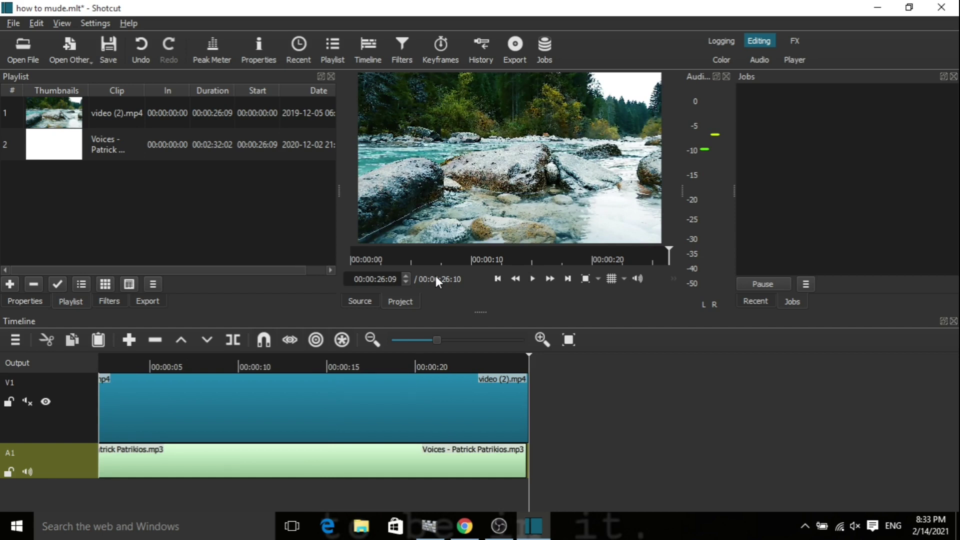
Minimize the video editor and refresh the desktop
click(882, 12)
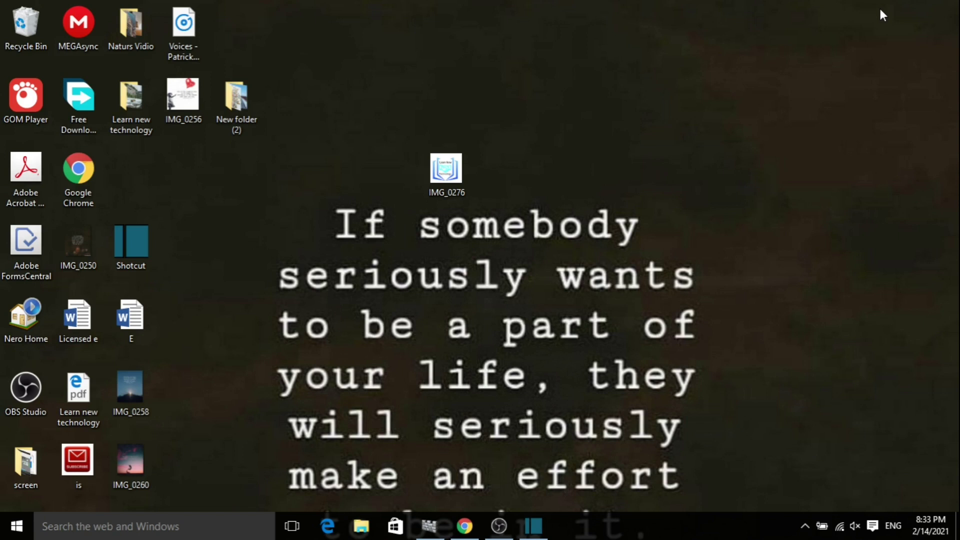
right_click(773, 51)
click(827, 112)
right_click(761, 25)
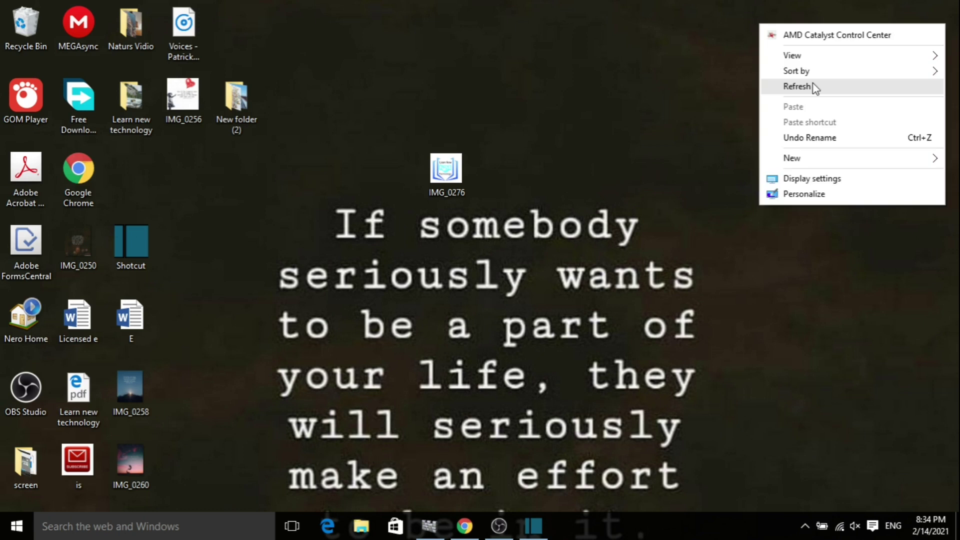